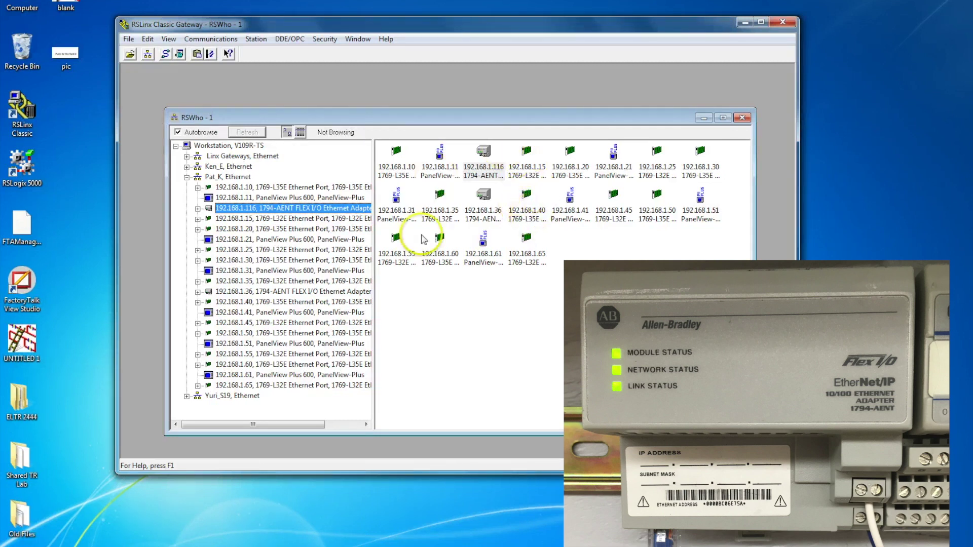
pyautogui.click(483, 153)
pyautogui.click(483, 195)
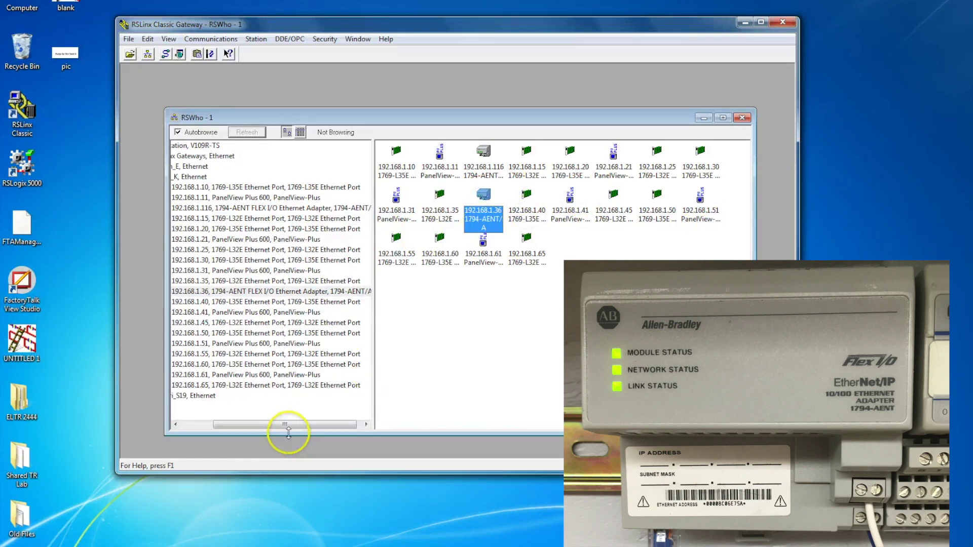
pyautogui.moveTo(282, 424); pyautogui.dragTo(250, 425)
pyautogui.click(482, 157)
pyautogui.click(483, 219)
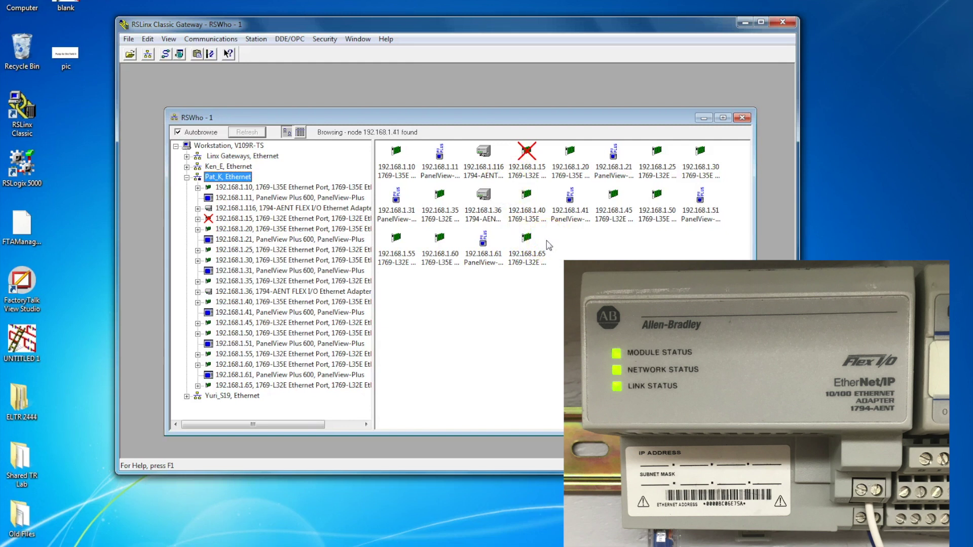
pyautogui.click(514, 262)
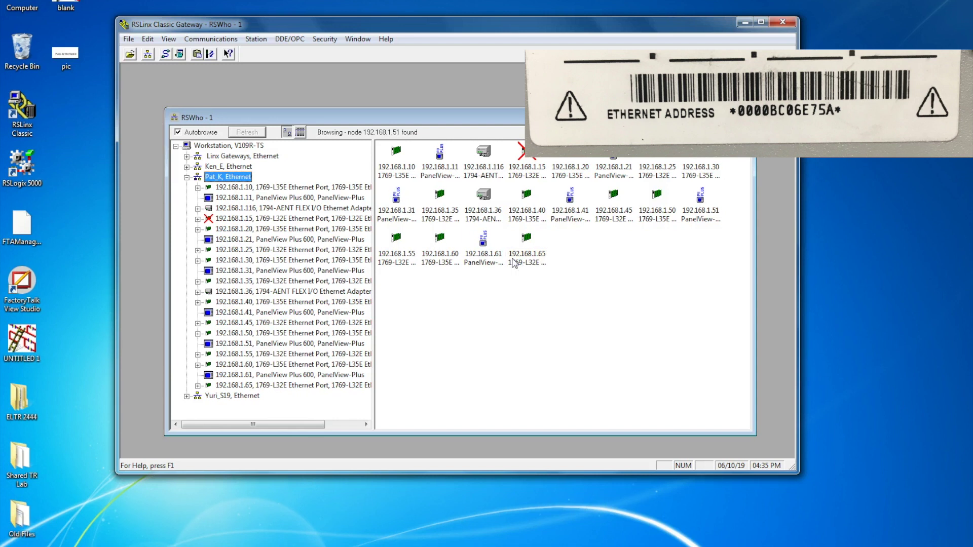
# Step: Launch BOOTP-DHCP Server from the Start menu and start a new relation entry
pyautogui.click(11, 542)
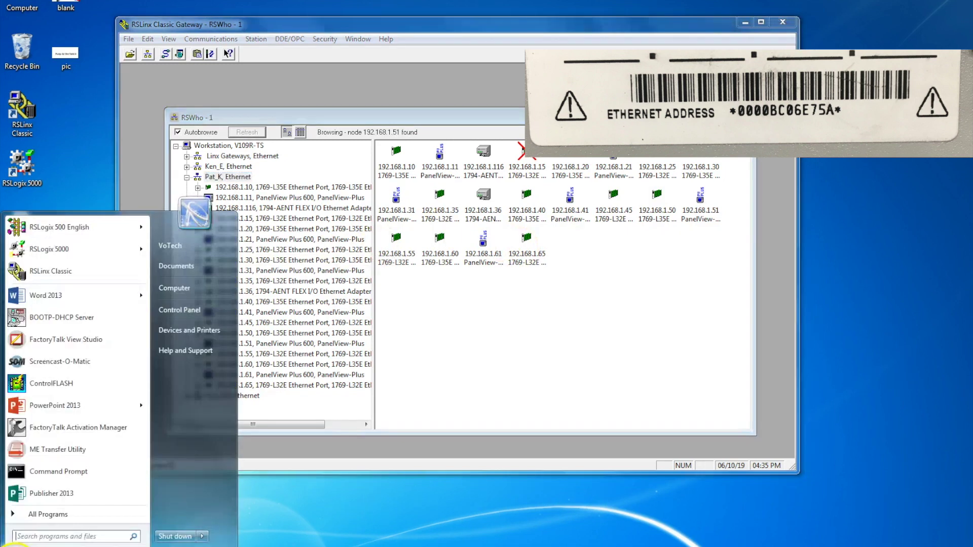
pyautogui.click(71, 324)
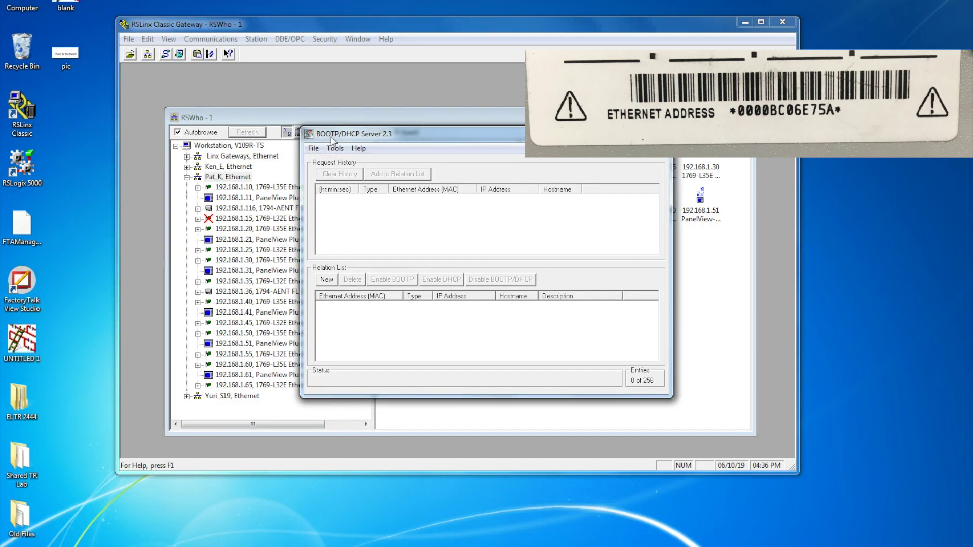
pyautogui.click(328, 280)
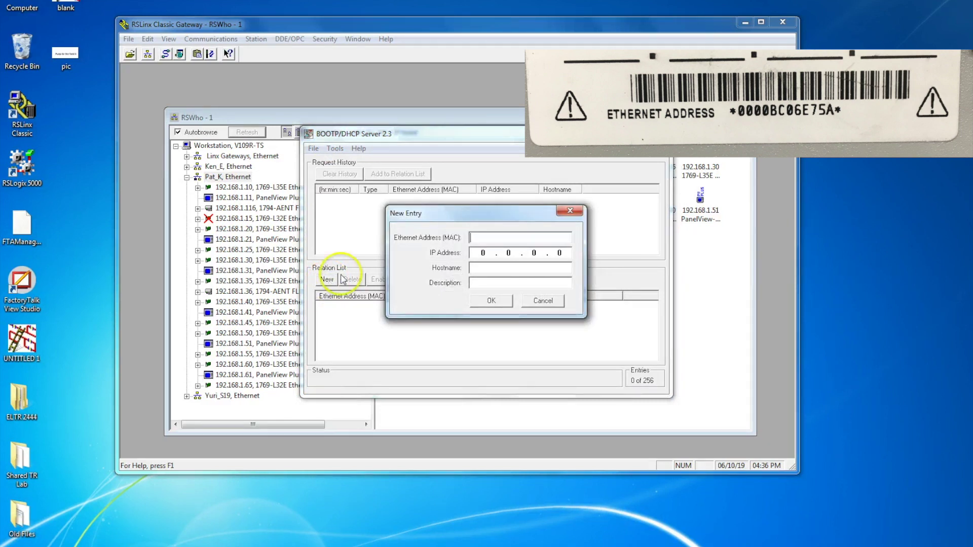
# Step: Add a relation pairing MAC address 0000bc06e75a with IP address 192.168.1.66
pyautogui.click(534, 250)
pyautogui.moveTo(523, 215); pyautogui.dragTo(375, 217)
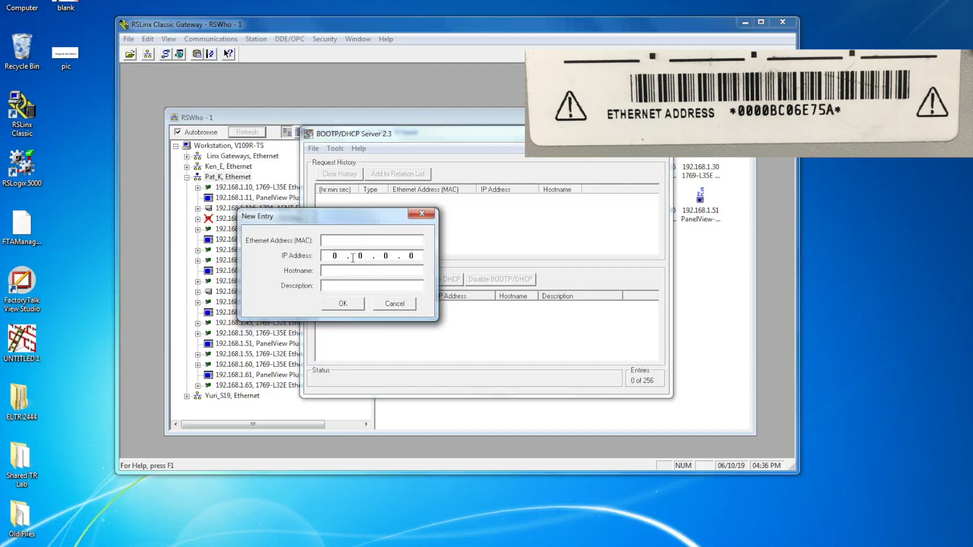
pyautogui.write('0000bc06e75a')
pyautogui.click(336, 255)
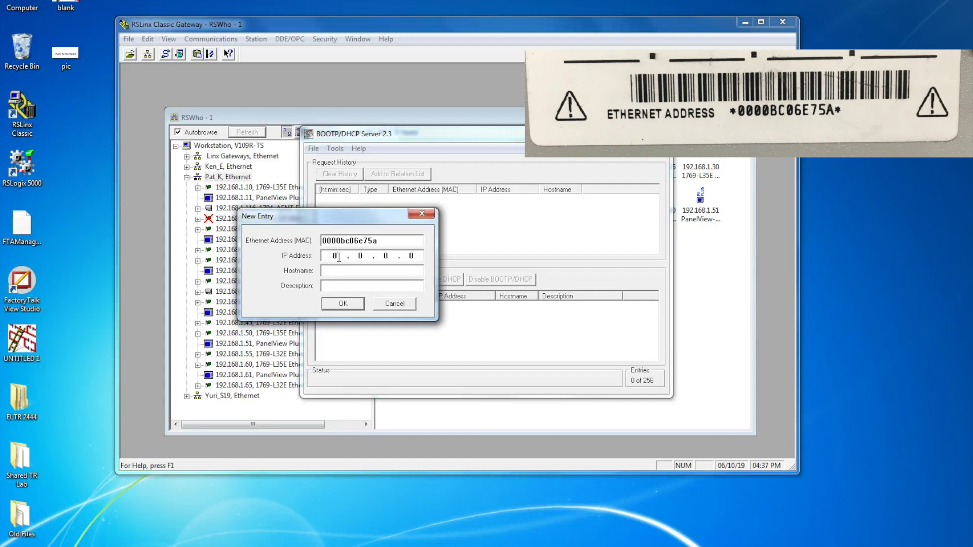
pyautogui.write('192 . 168 . 001 . 66')
pyautogui.click(343, 304)
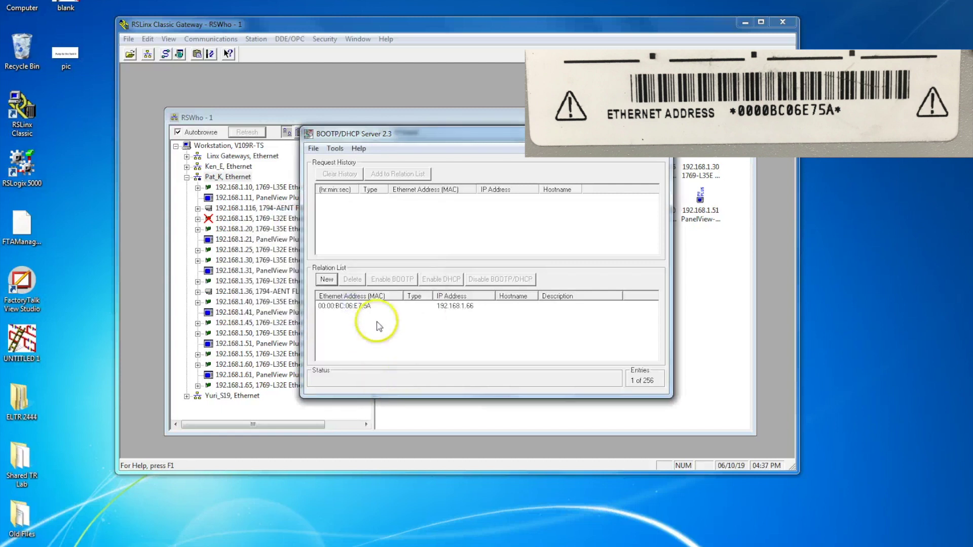
# Step: Reset the adapter's network settings to factory defaults and select its BOOTP request in the history
pyautogui.click(337, 308)
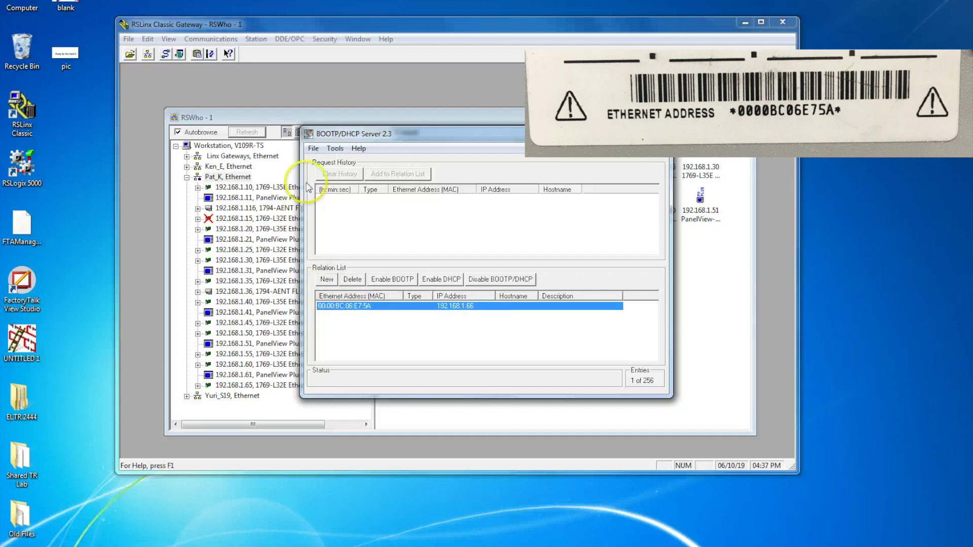
pyautogui.click(335, 148)
pyautogui.moveTo(363, 177)
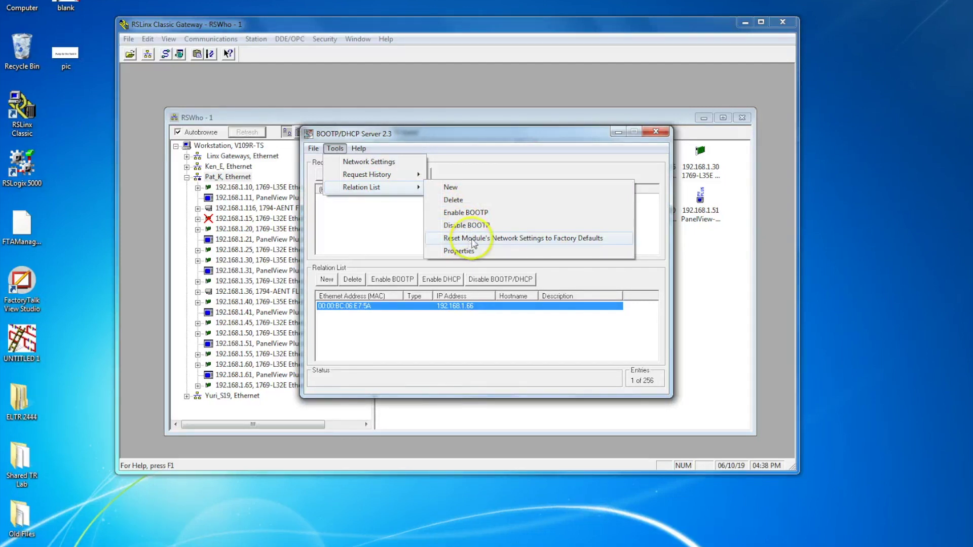
pyautogui.click(473, 239)
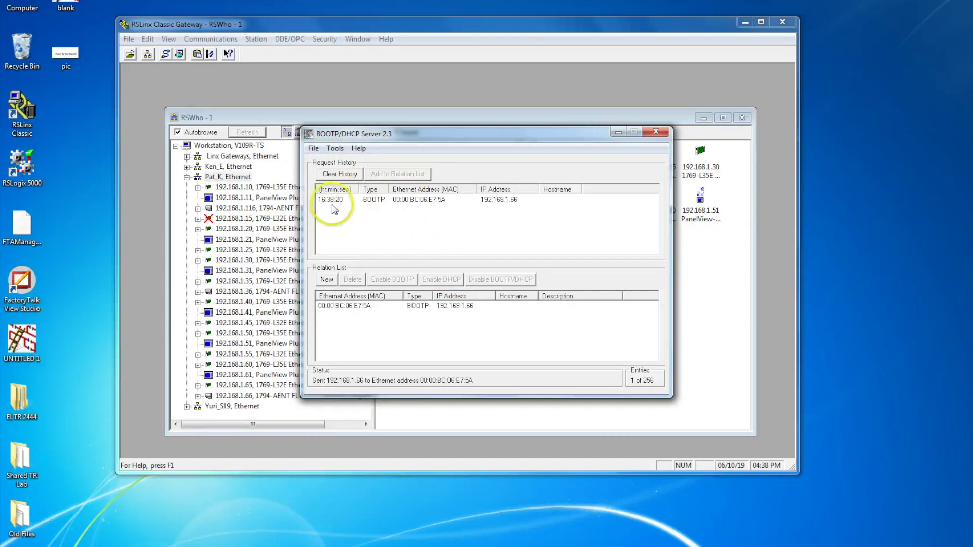
pyautogui.click(408, 200)
# Step: Refresh the Pat_K Ethernet network in RSWho and select the adapter at 192.168.1.66
pyautogui.moveTo(393, 134); pyautogui.dragTo(470, 126)
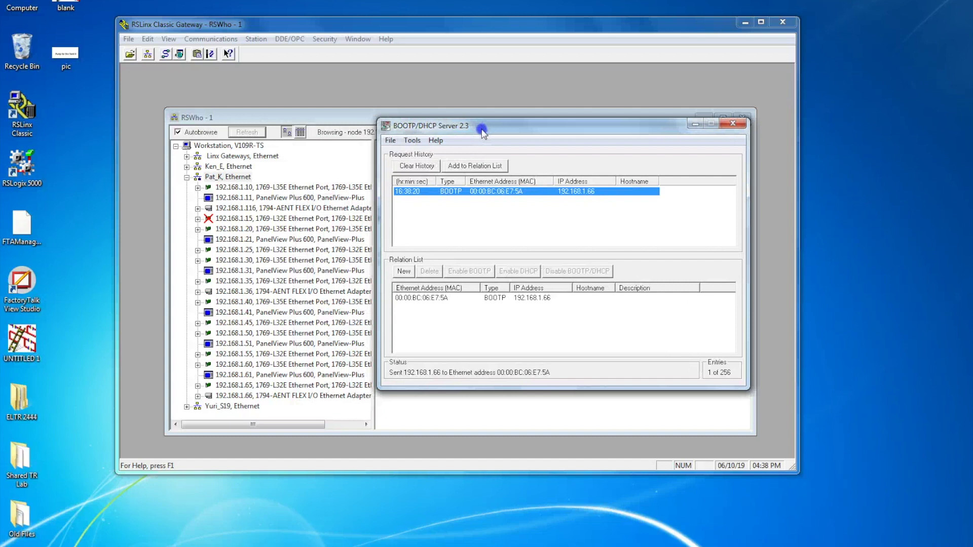
pyautogui.click(248, 398)
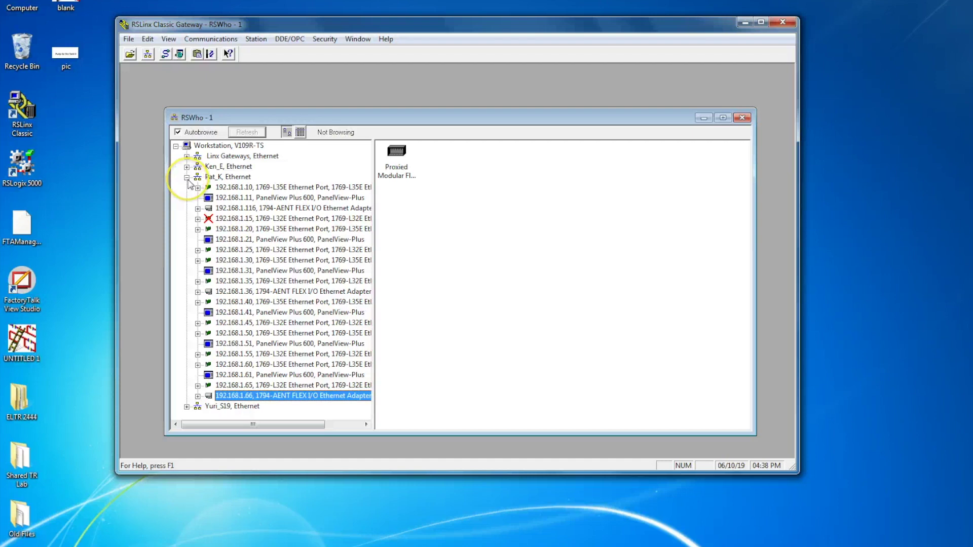
pyautogui.click(187, 177)
pyautogui.click(187, 178)
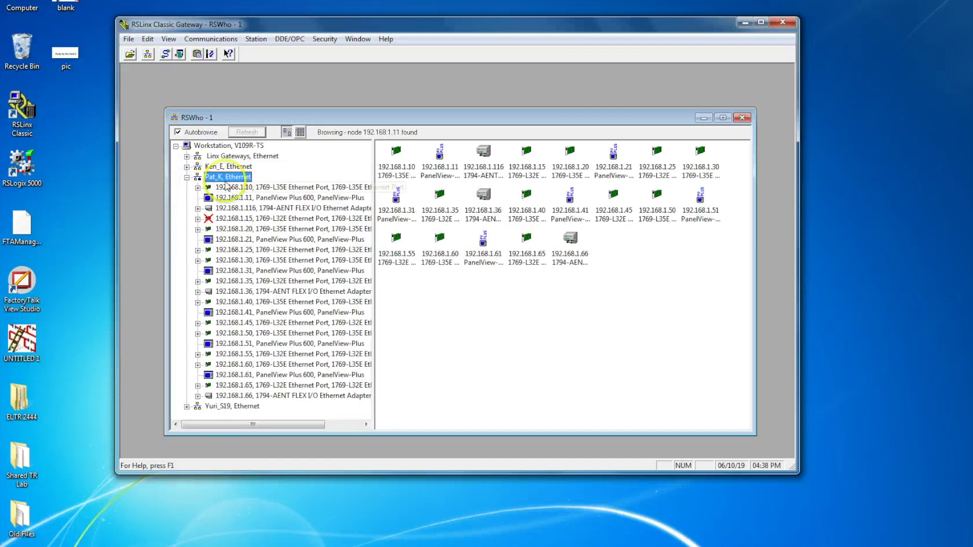
pyautogui.click(572, 238)
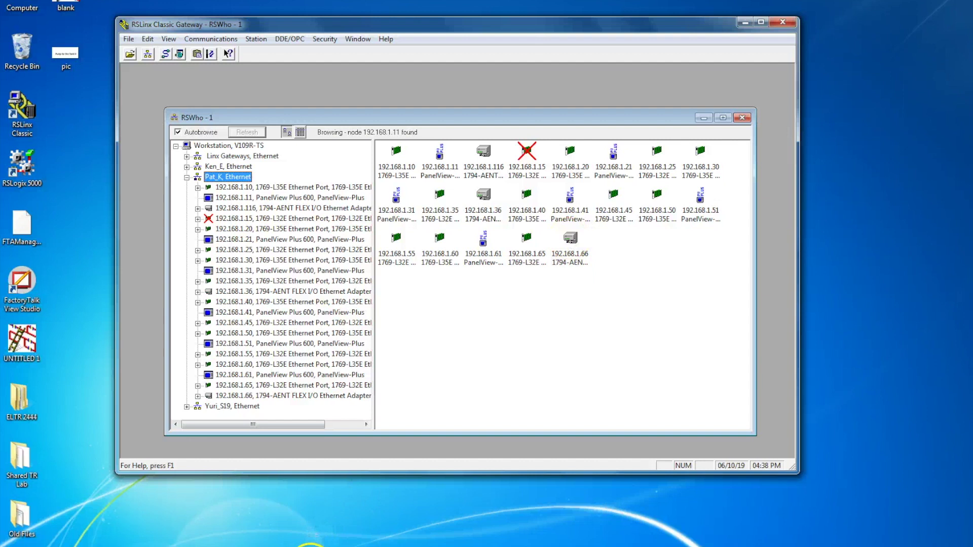
pyautogui.click(309, 545)
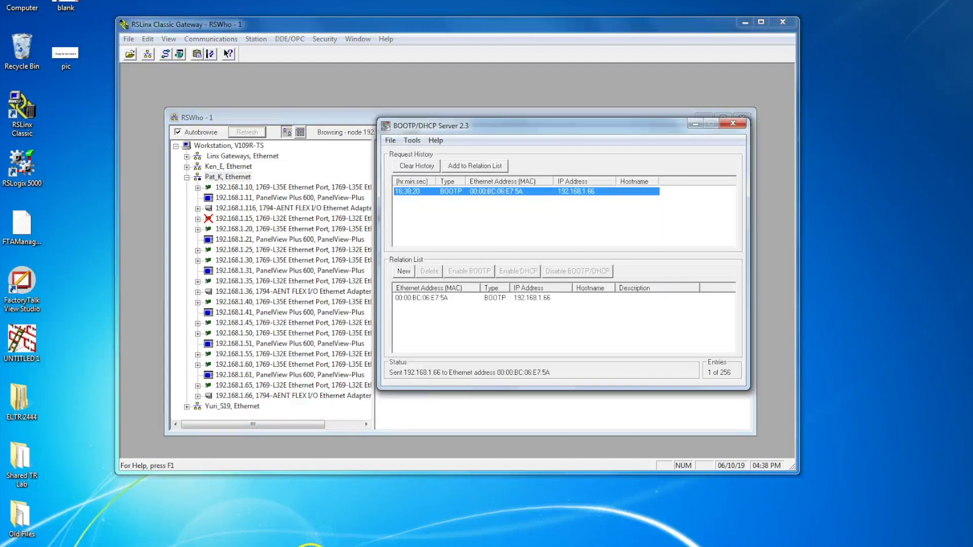
# Step: Disable BOOTP/DHCP for the 192.168.1.66 adapter's relation entry and close the server
pyautogui.click(432, 299)
pyautogui.click(557, 272)
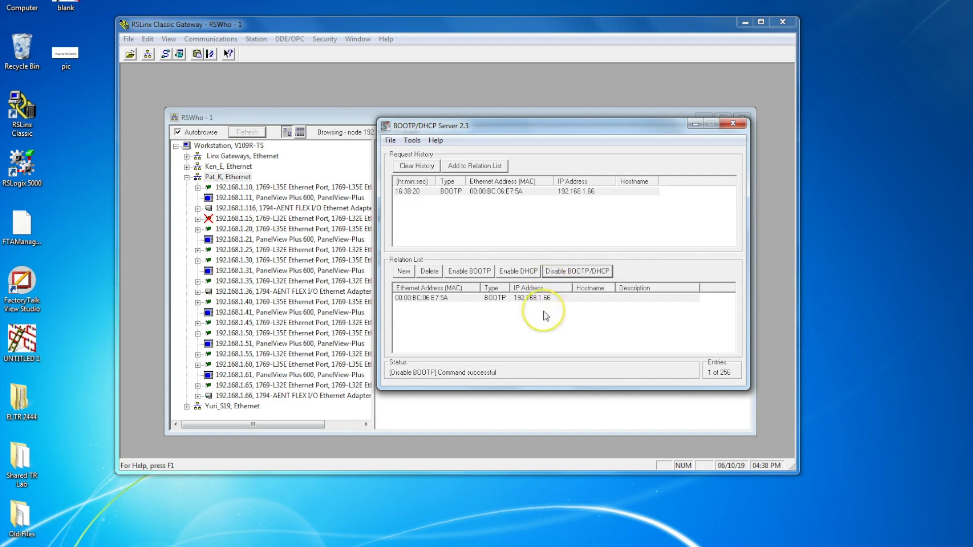
pyautogui.click(450, 299)
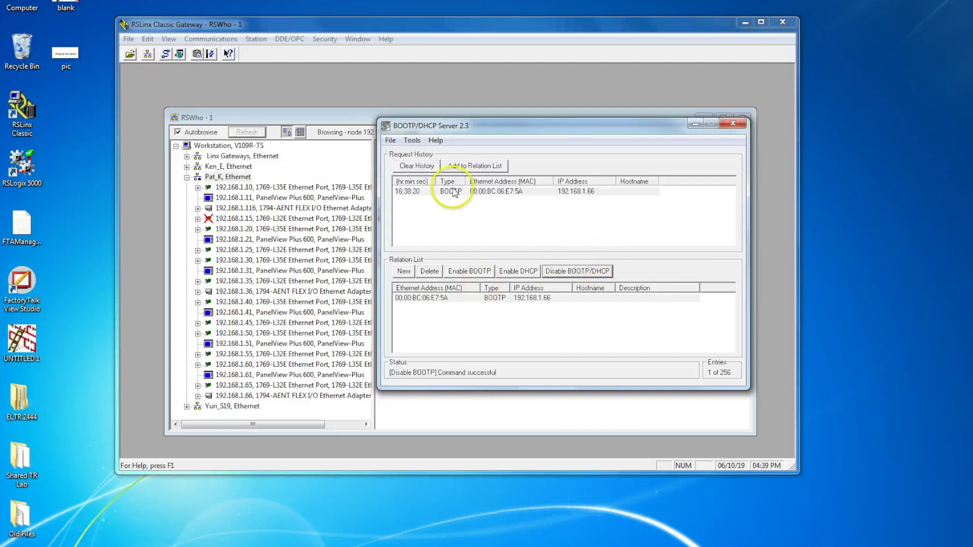
pyautogui.click(733, 125)
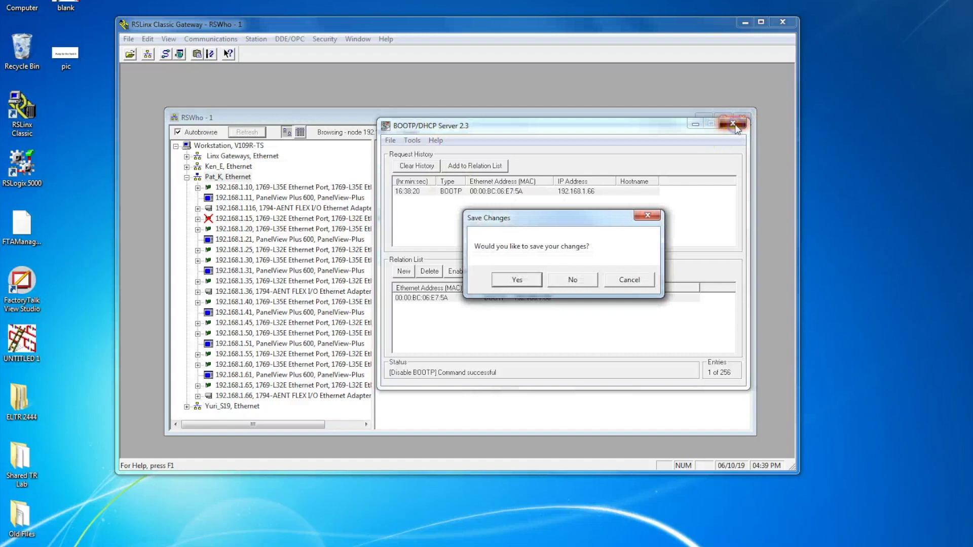
# Step: Save the relation list as the configuration file 'IP change' in the personal folder
pyautogui.click(521, 284)
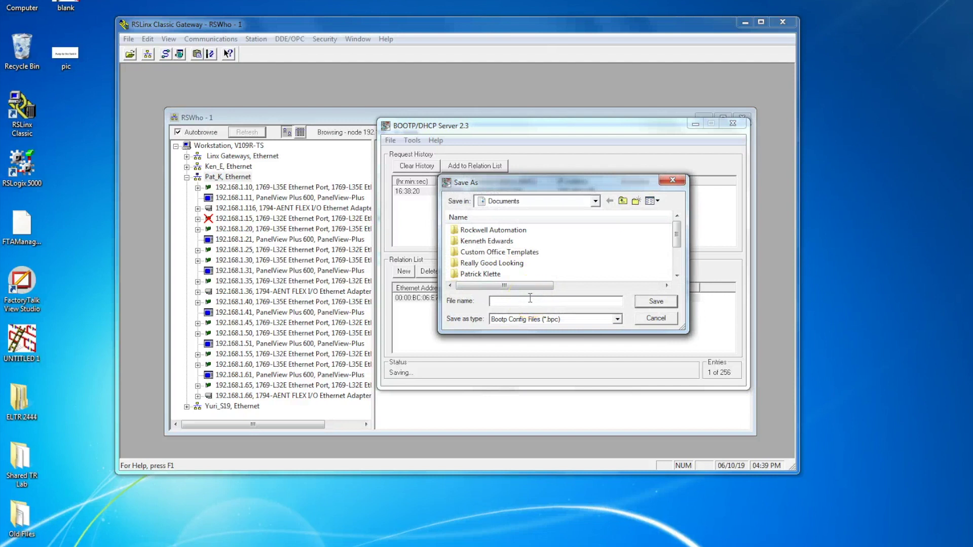
pyautogui.doubleClick(486, 273)
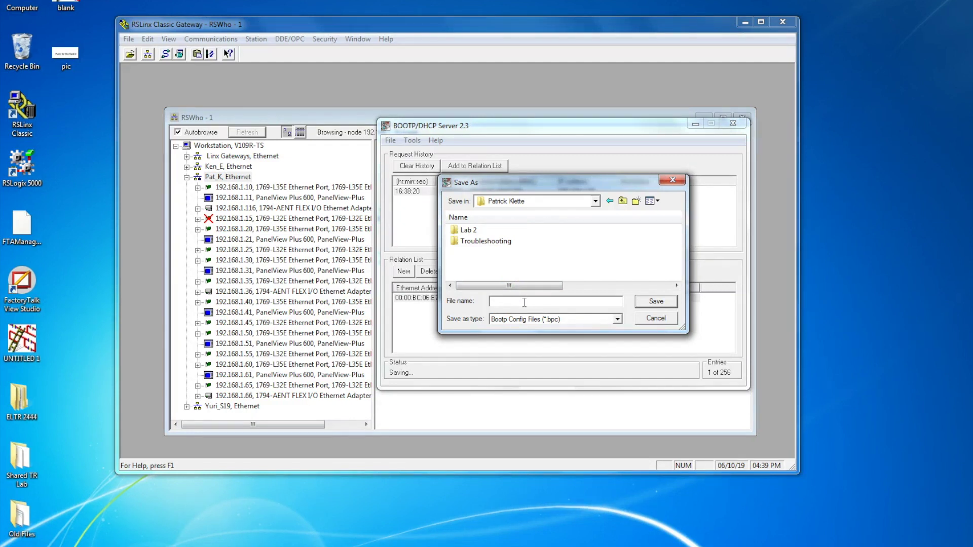
pyautogui.write('IP change')
pyautogui.click(656, 301)
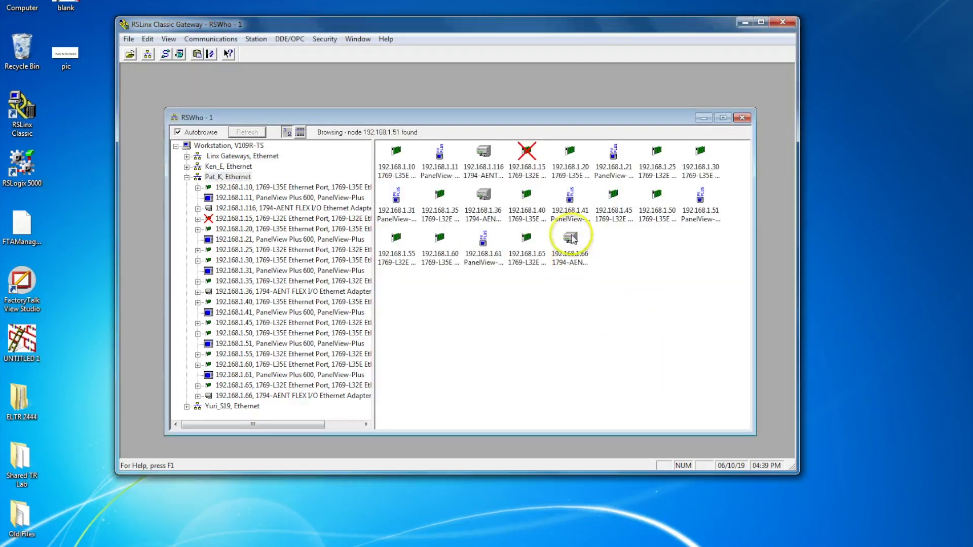
# Step: Expand the 192.168.1.66 adapter's Flex 8 slot chassis and select output module 01
pyautogui.click(571, 238)
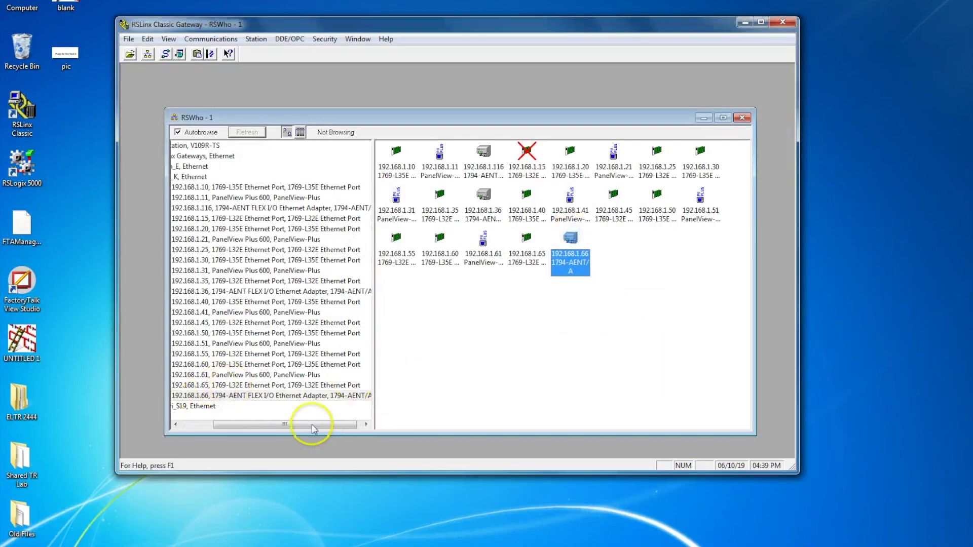
pyautogui.moveTo(309, 425); pyautogui.dragTo(253, 429)
pyautogui.click(198, 396)
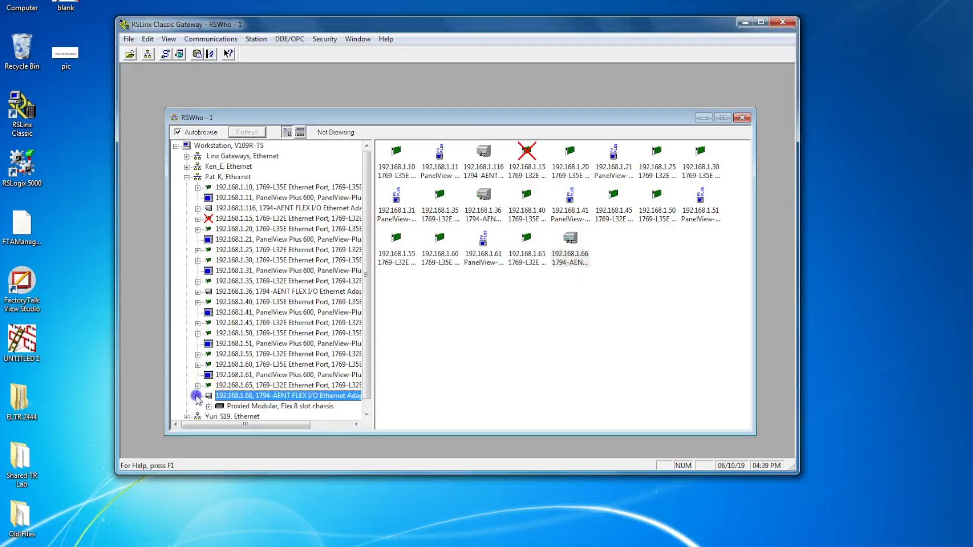
pyautogui.click(282, 409)
pyautogui.click(209, 395)
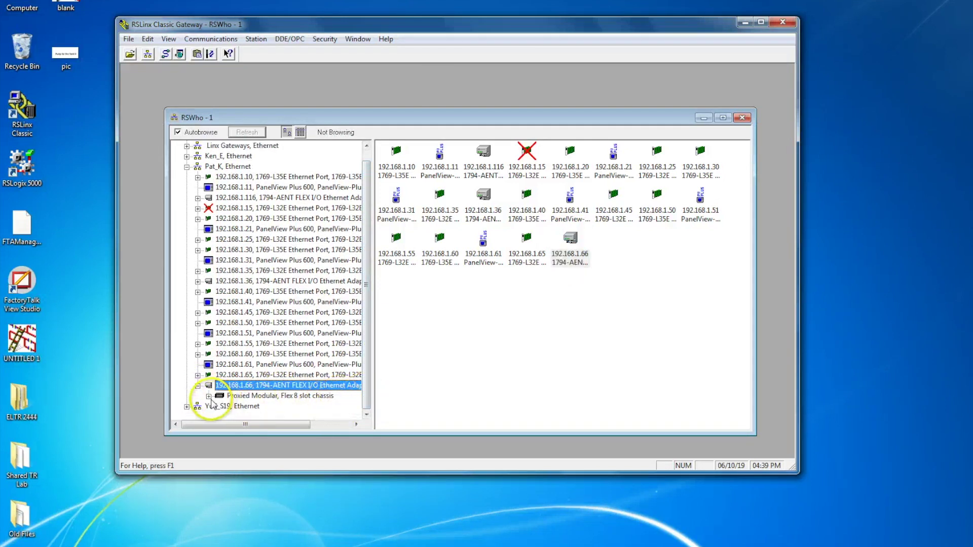
pyautogui.click(283, 407)
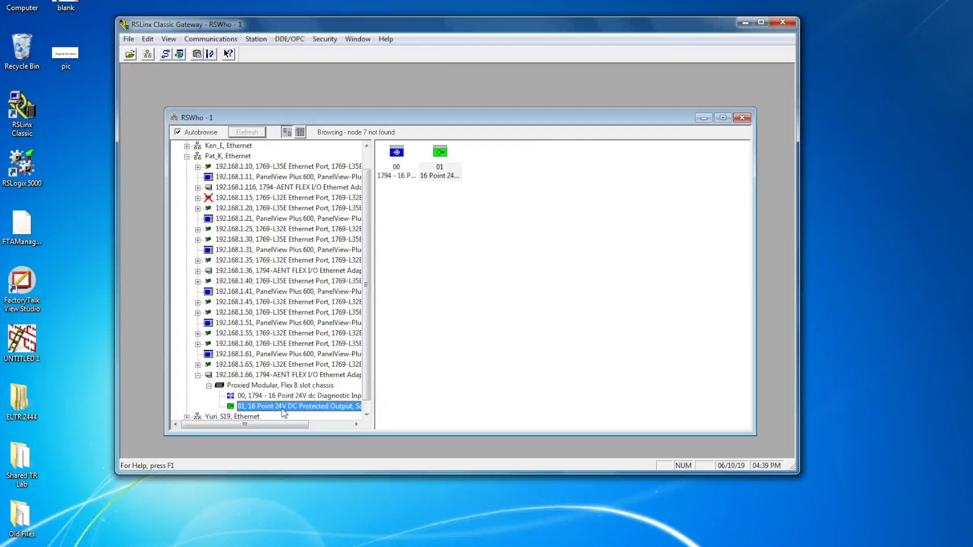